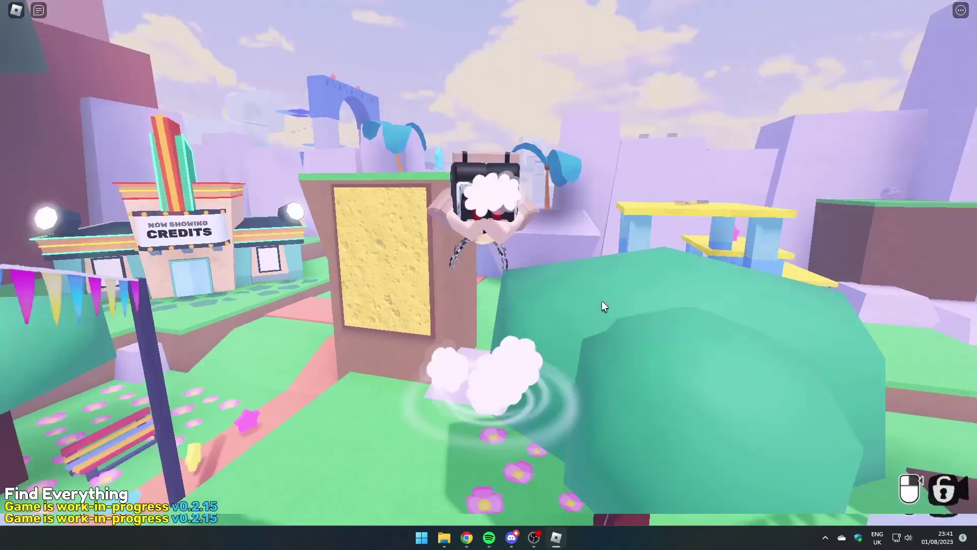
Step: Run past the Public Beach Access sign and hop the lavender block down onto Bloohoo Beach
{"action": "key", "text": "space"}
{"action": "key", "text": "s"}
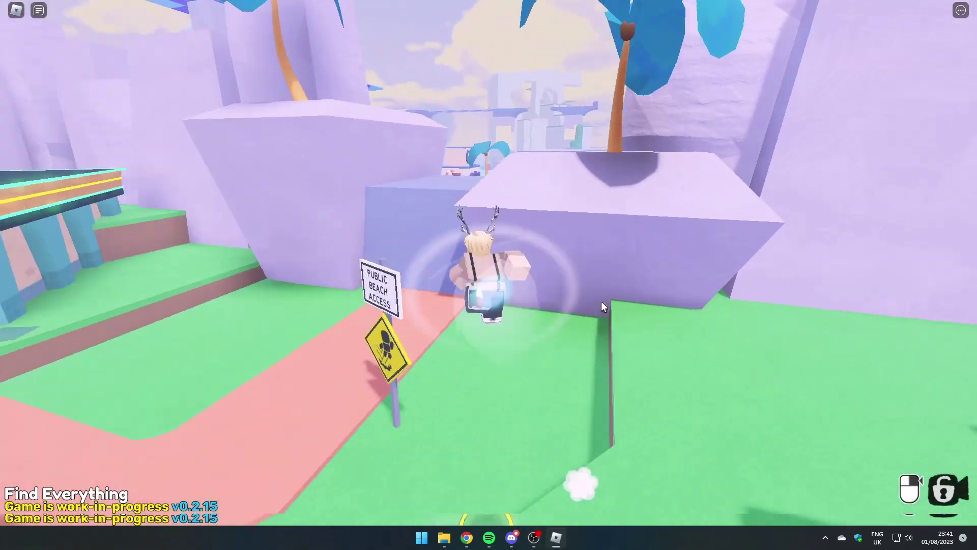
{"action": "key", "text": "w"}
{"action": "key", "text": "space"}
{"action": "key", "text": "w"}
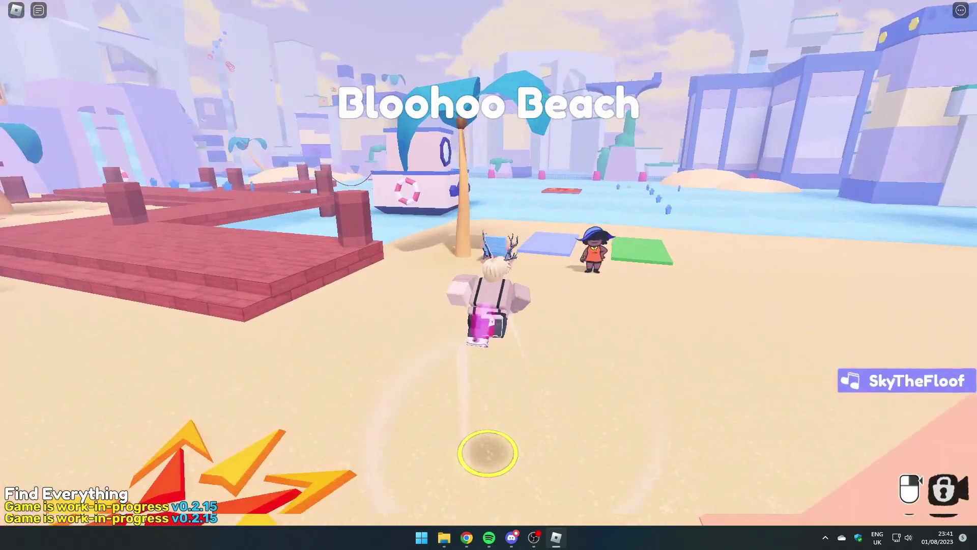
Step: Swim from the beach to the dock and step on the blue button to start the timer
{"action": "key", "text": "w"}
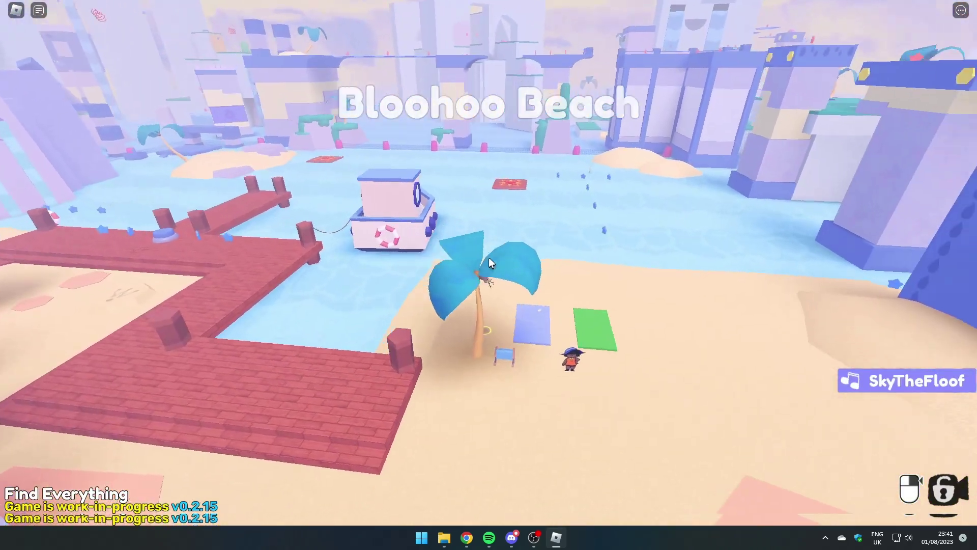
{"action": "key", "text": "w"}
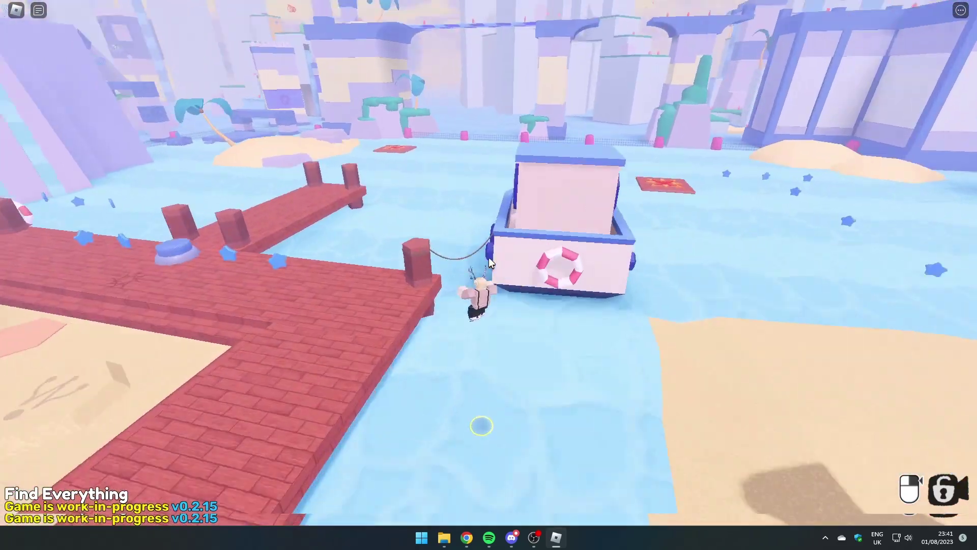
{"action": "key", "text": "space"}
{"action": "key", "text": "w"}
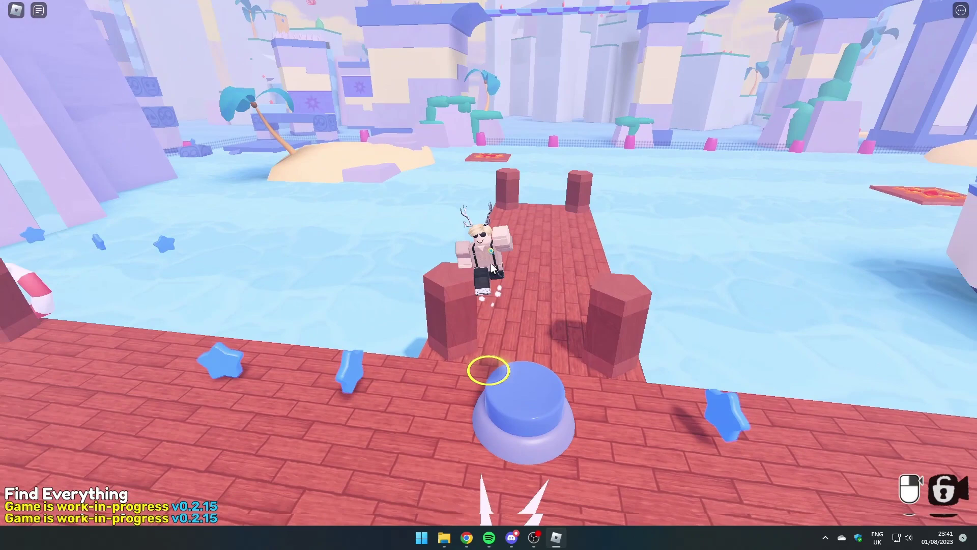
{"action": "key", "text": "w"}
Step: Ride the launch over the water, cross the purple tiles, and press the pink button atop the pillar
{"action": "key", "text": "w"}
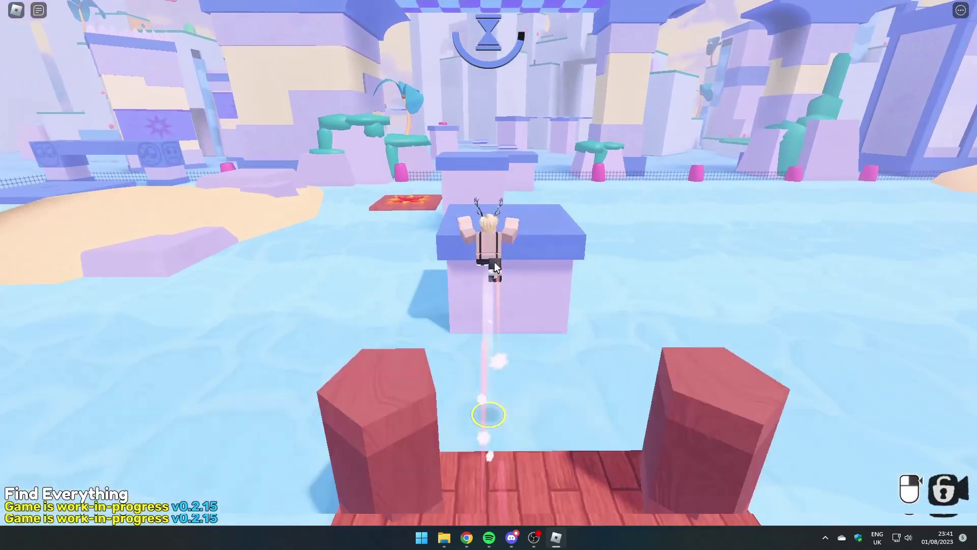
{"action": "key", "text": "w"}
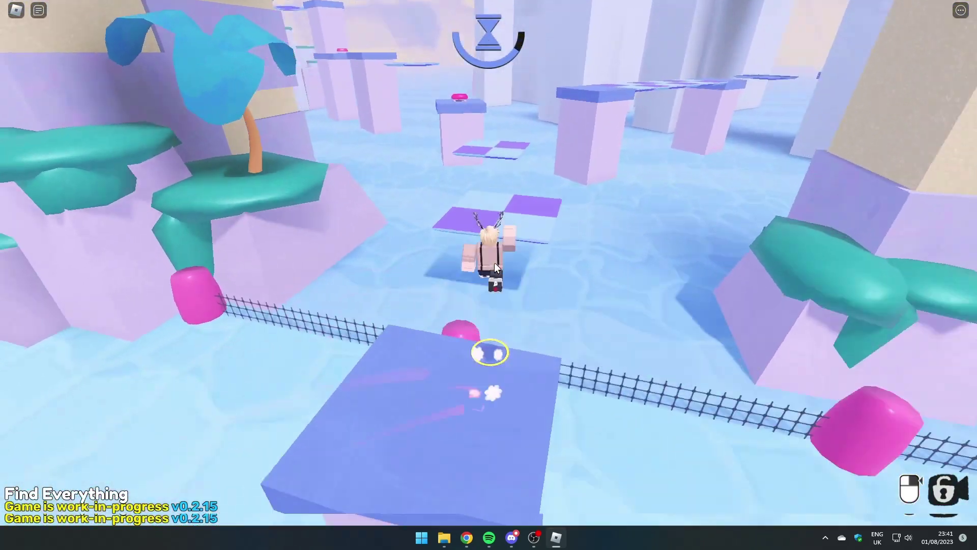
{"action": "key", "text": "w"}
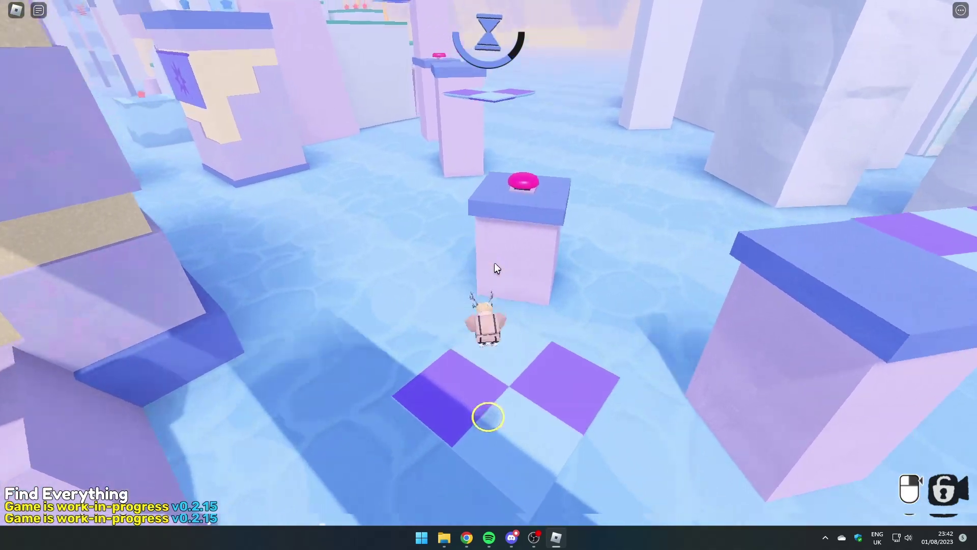
{"action": "key", "text": "space"}
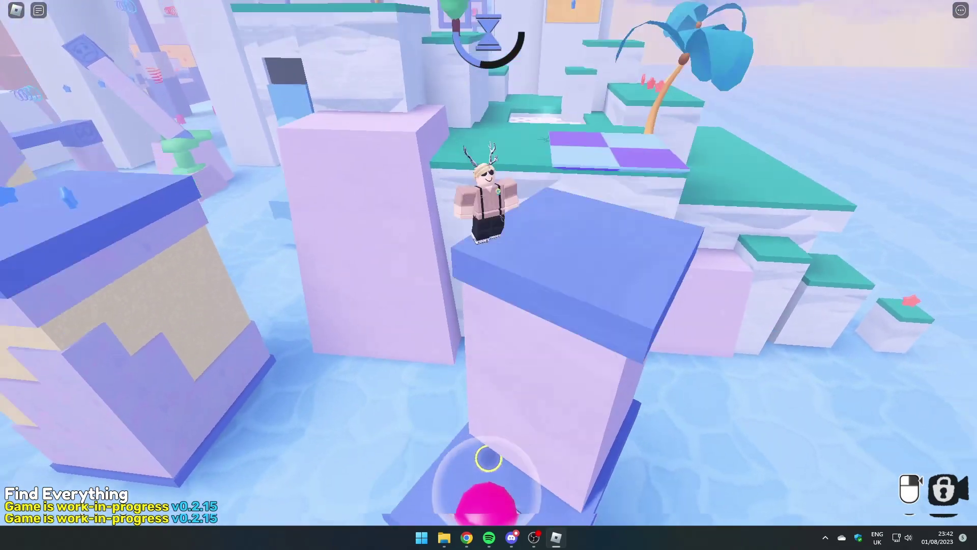
Step: Climb from the blue block over the lavender pillar to the green platform and drop into the icy tunnel
{"action": "key", "text": "w"}
{"action": "key", "text": "space"}
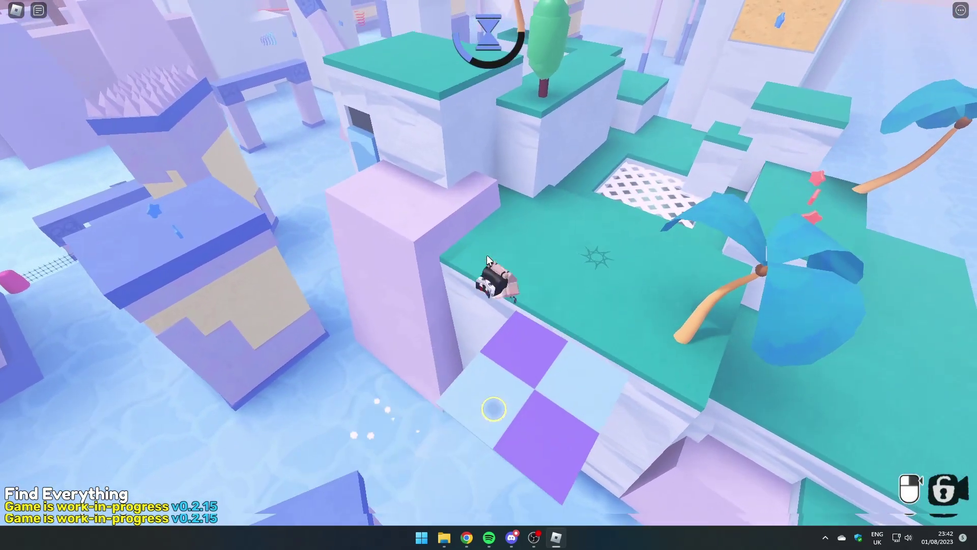
{"action": "key", "text": "space"}
{"action": "key", "text": "w"}
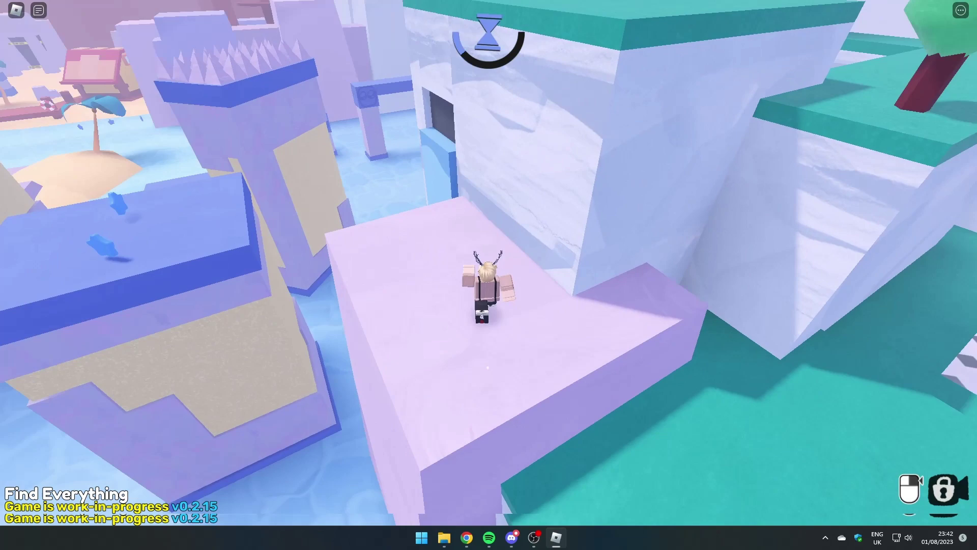
{"action": "key", "text": "w"}
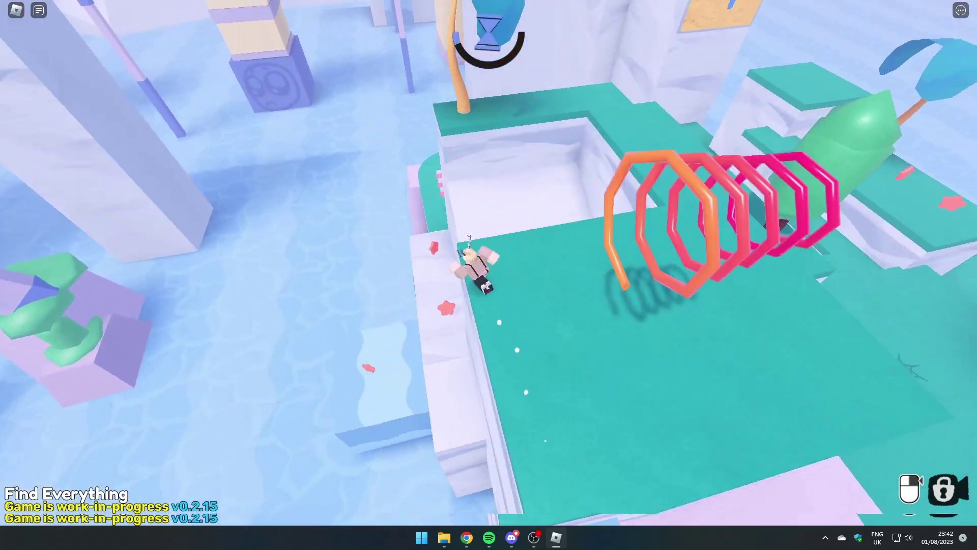
{"action": "key", "text": "w"}
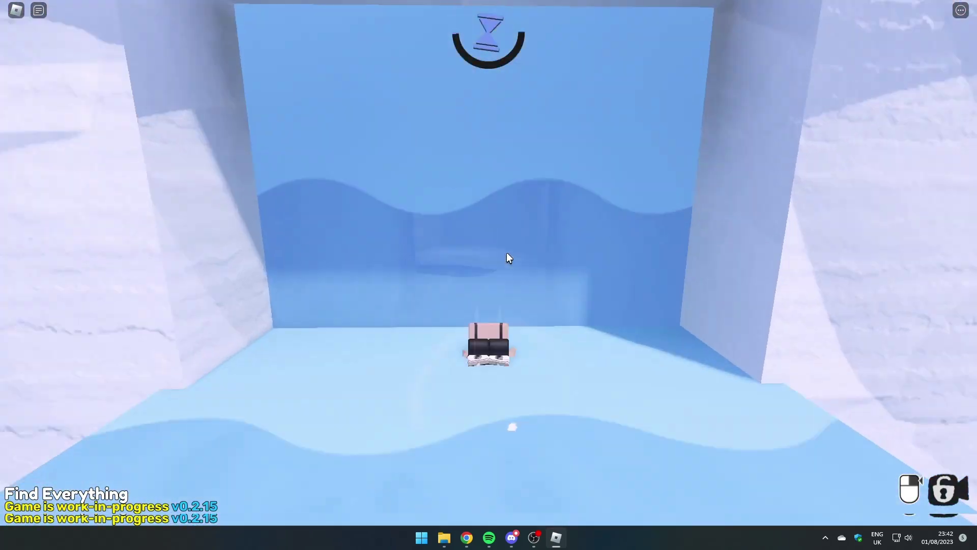
Step: Go through the icy tunnel and rise through the grated opening onto the wooden sky platforms
{"action": "key", "text": "w"}
{"action": "key", "text": "space"}
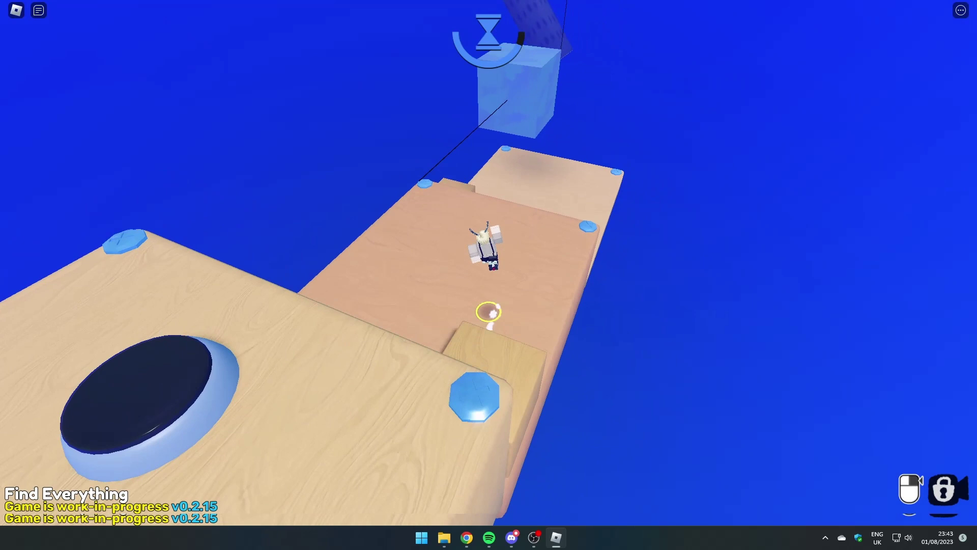
Step: Cross the blue cube, sand and checkered platforms, then run the pink path onto the pink button
{"action": "key", "text": "w"}
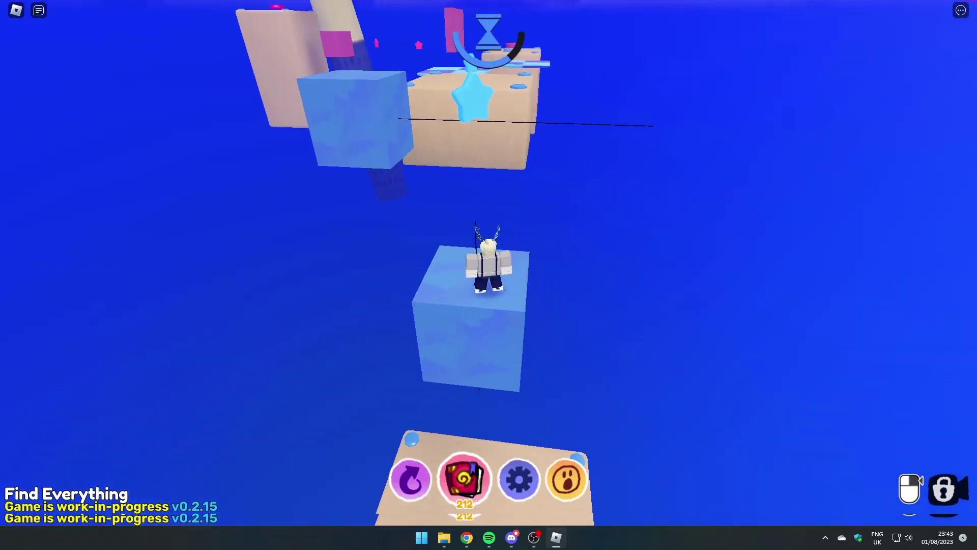
{"action": "key", "text": "w"}
{"action": "key", "text": "space"}
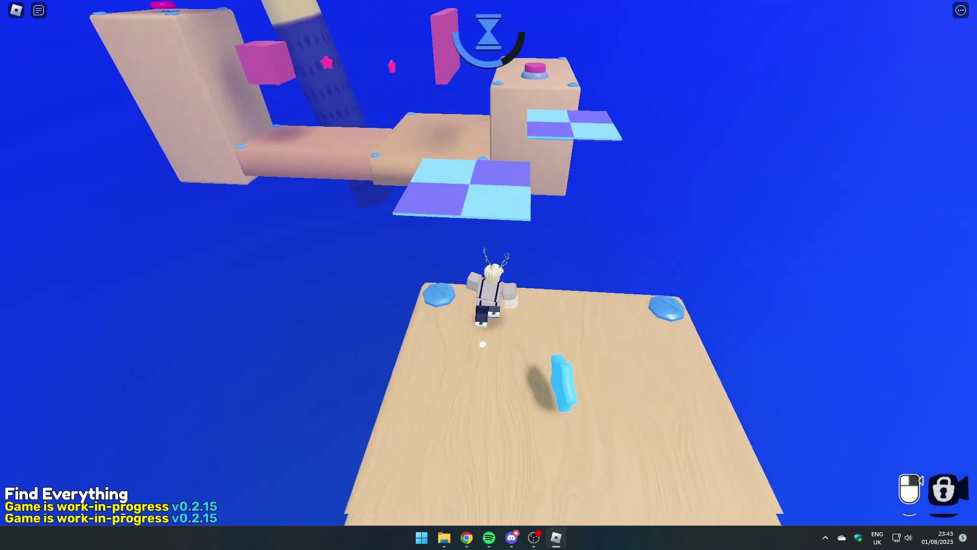
{"action": "key", "text": "space"}
{"action": "key", "text": "w"}
{"action": "key", "text": "space"}
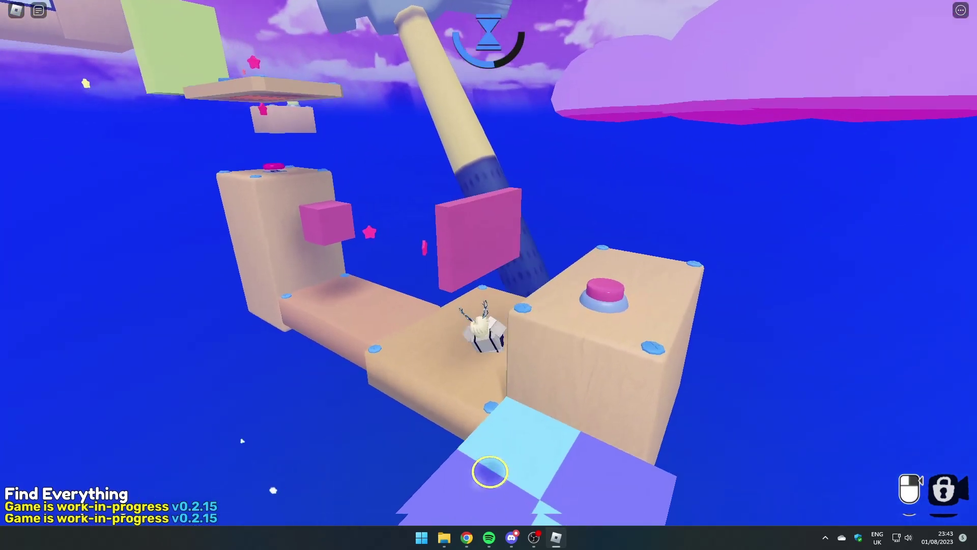
{"action": "key", "text": "w"}
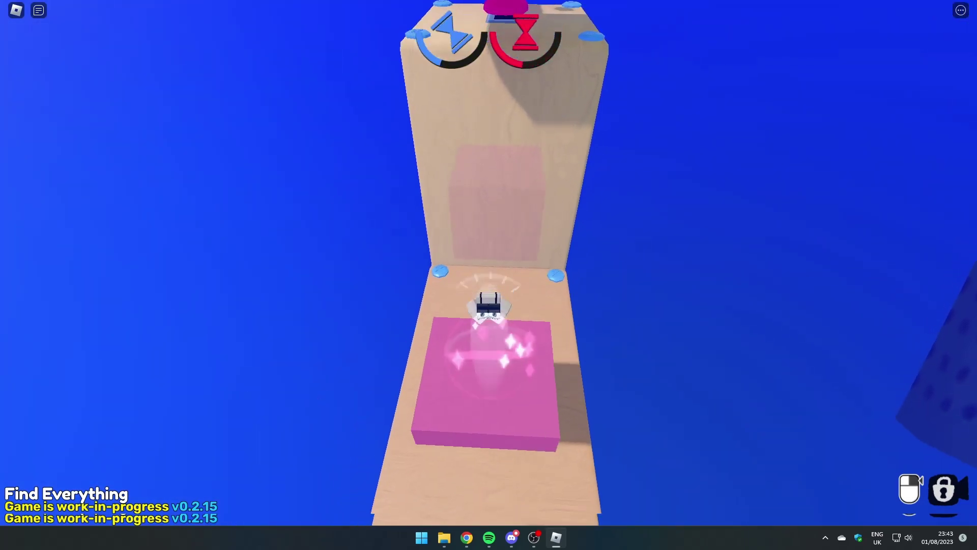
{"action": "key", "text": "w"}
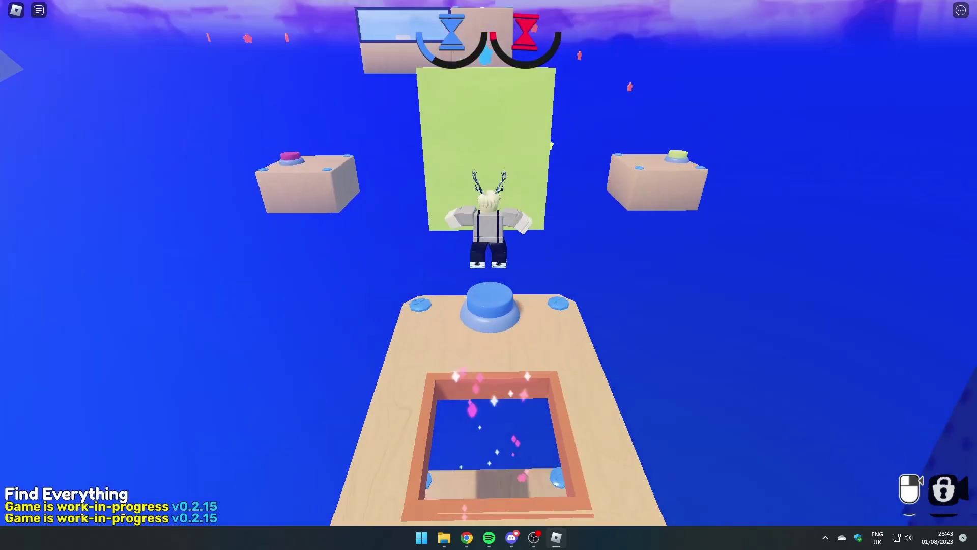
Step: Hop the blue blocks before the green wall and press the pink button on its block
{"action": "key", "text": "w"}
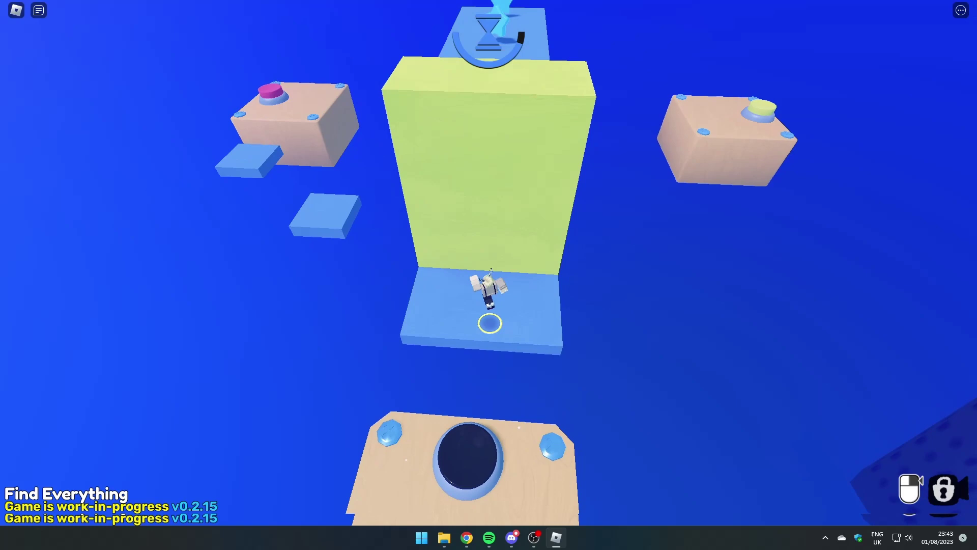
{"action": "key", "text": "w"}
{"action": "key", "text": "space"}
{"action": "key", "text": "space"}
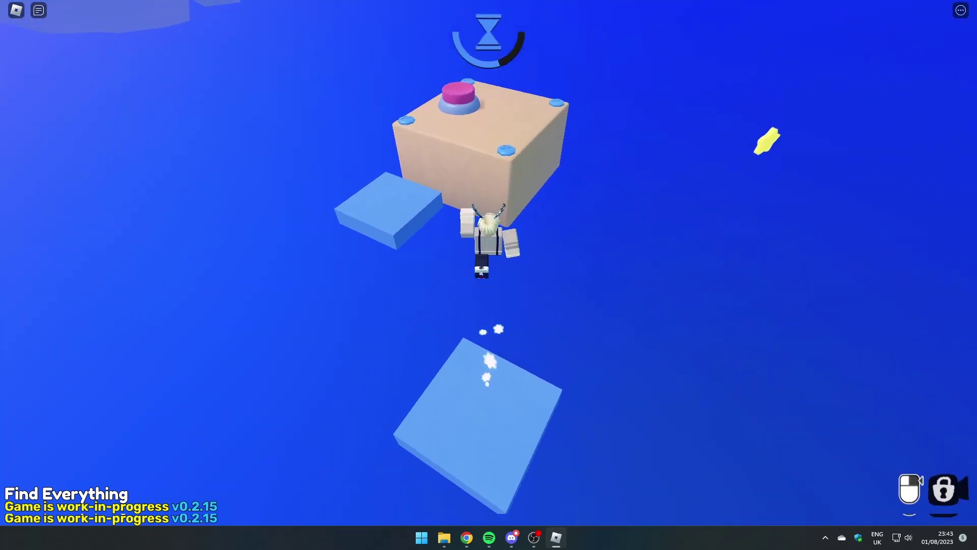
{"action": "key", "text": "w"}
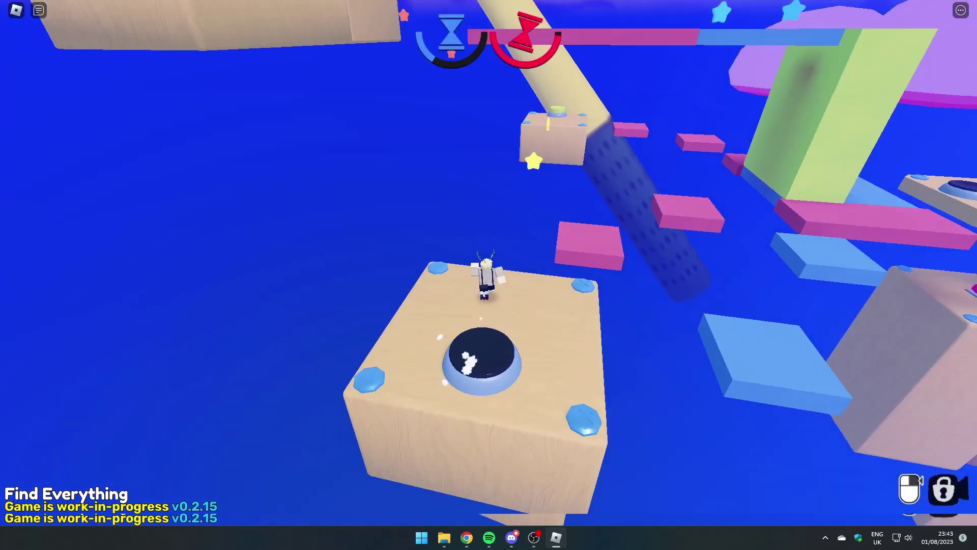
Step: Leap across the pink blocks to the yellow-button beige block and onto the green block path
{"action": "key", "text": "space"}
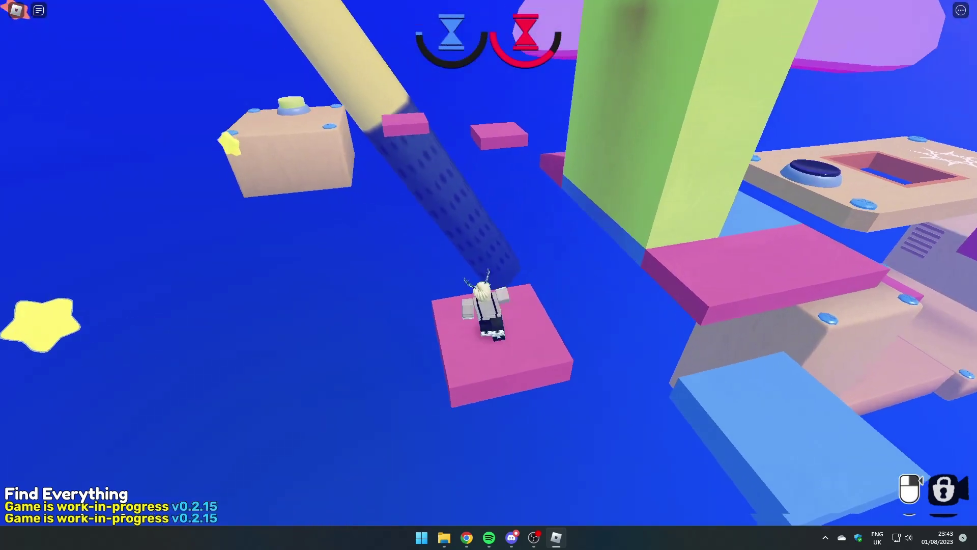
{"action": "key", "text": "space"}
{"action": "key", "text": "space"}
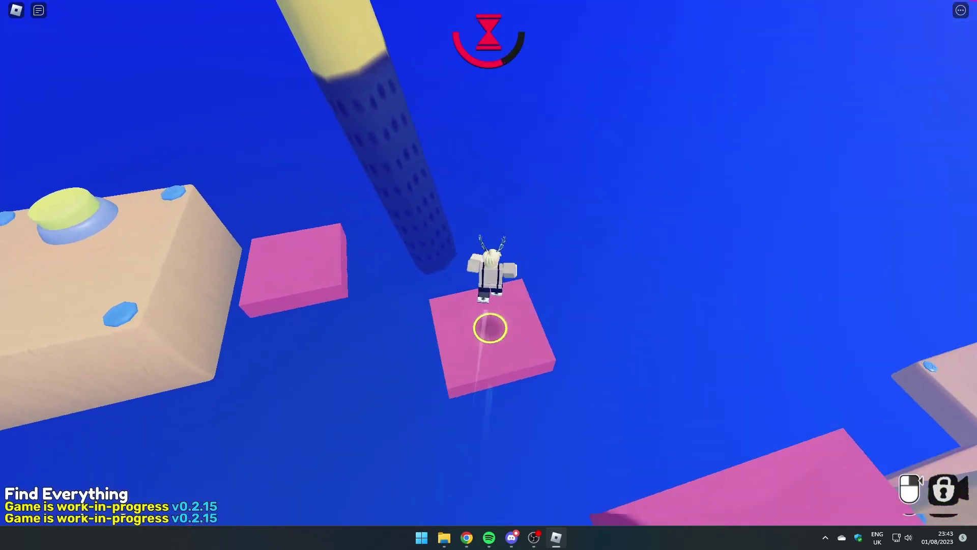
{"action": "key", "text": "space"}
{"action": "key", "text": "w"}
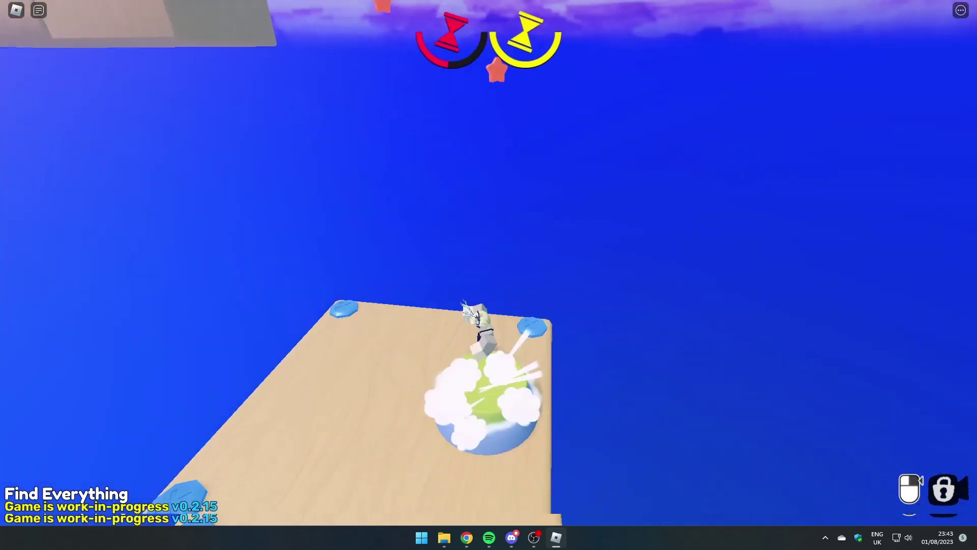
{"action": "key", "text": "w"}
{"action": "key", "text": "space"}
{"action": "key", "text": "space"}
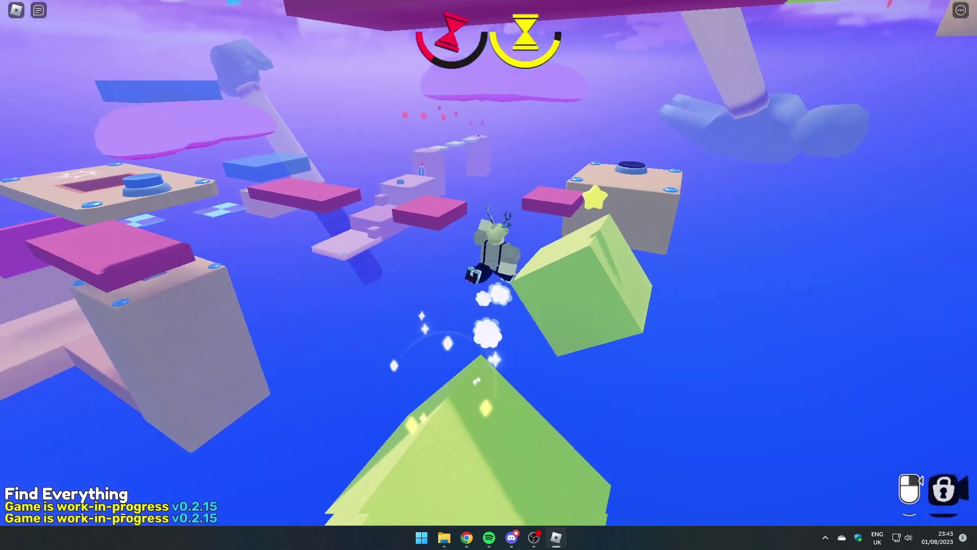
Step: Cross to the blue and green platforms and climb up to grab the Builder's Club Hard Hat
{"action": "key", "text": "space"}
{"action": "key", "text": "w"}
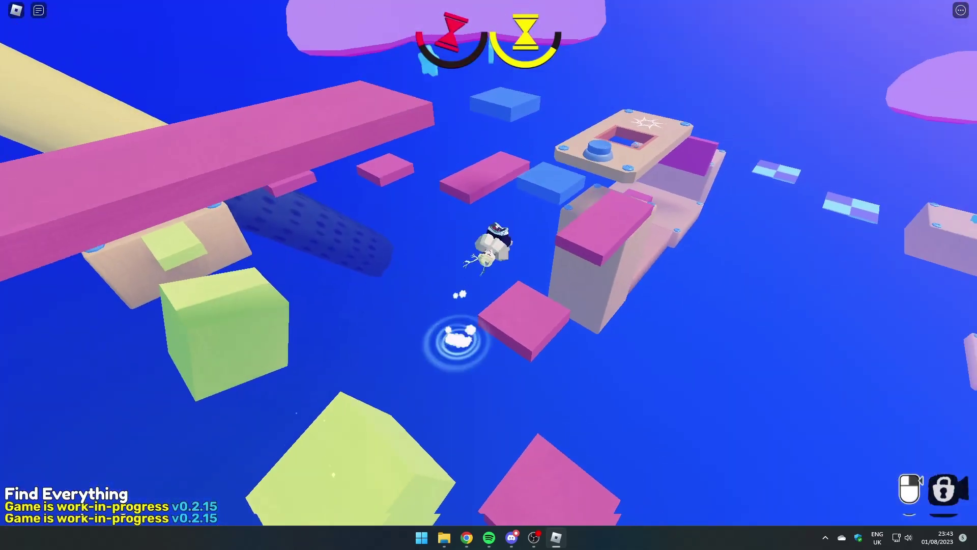
{"action": "key", "text": "space"}
{"action": "key", "text": "w"}
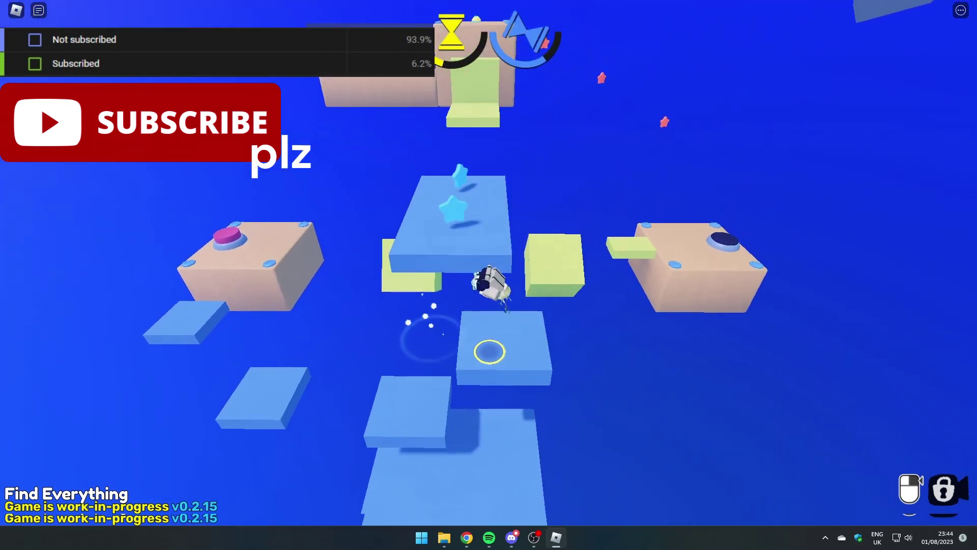
{"action": "key", "text": "w"}
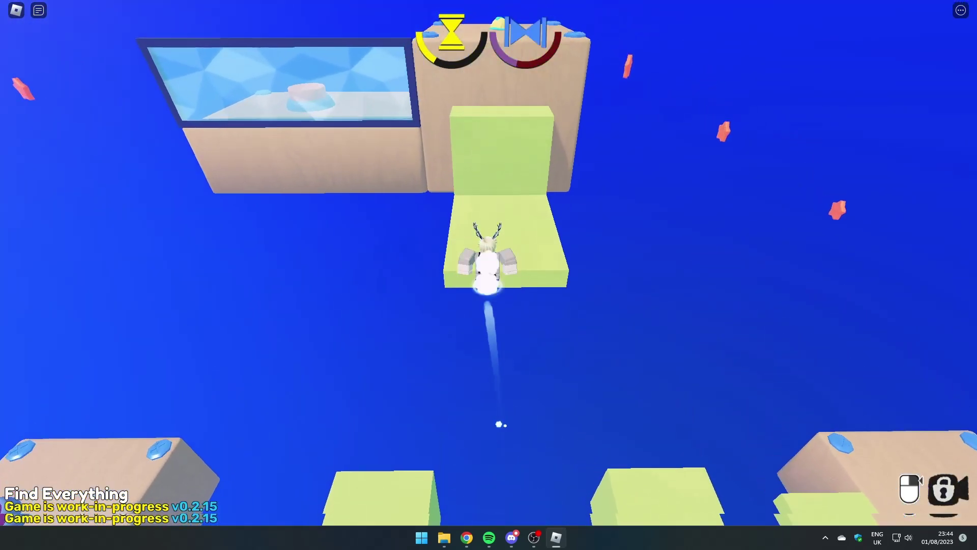
{"action": "key", "text": "w"}
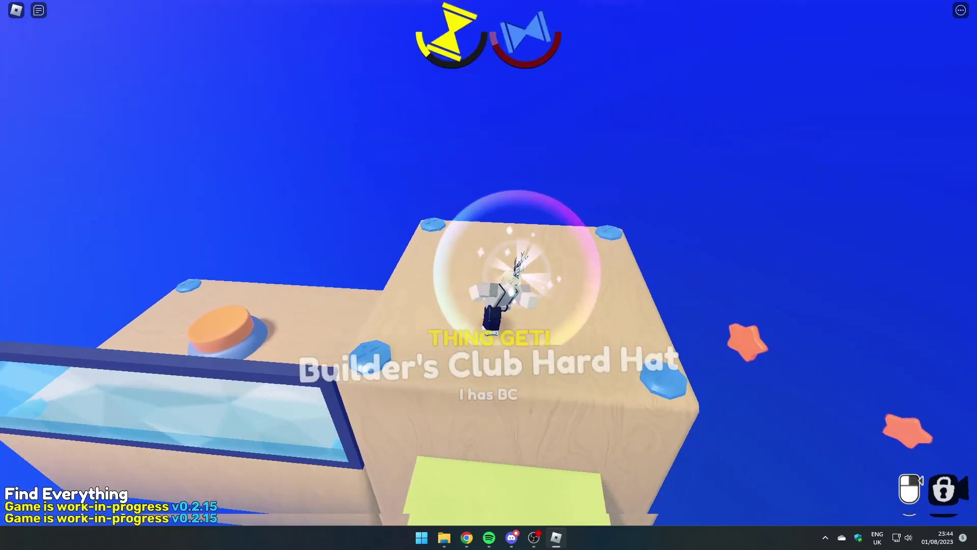
{"action": "key", "text": "w"}
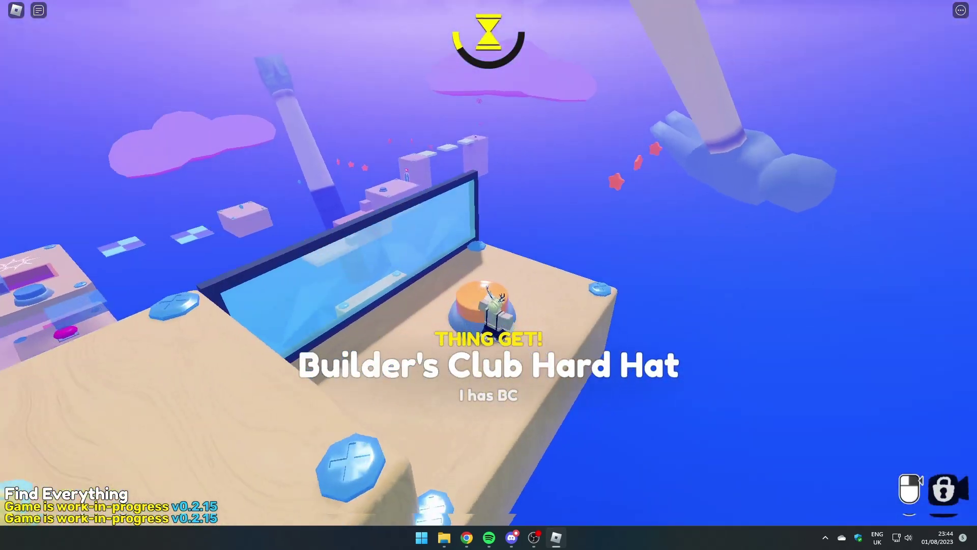
Step: Run the long orange path past the red star pad toward the grey blocks
{"action": "key", "text": "w"}
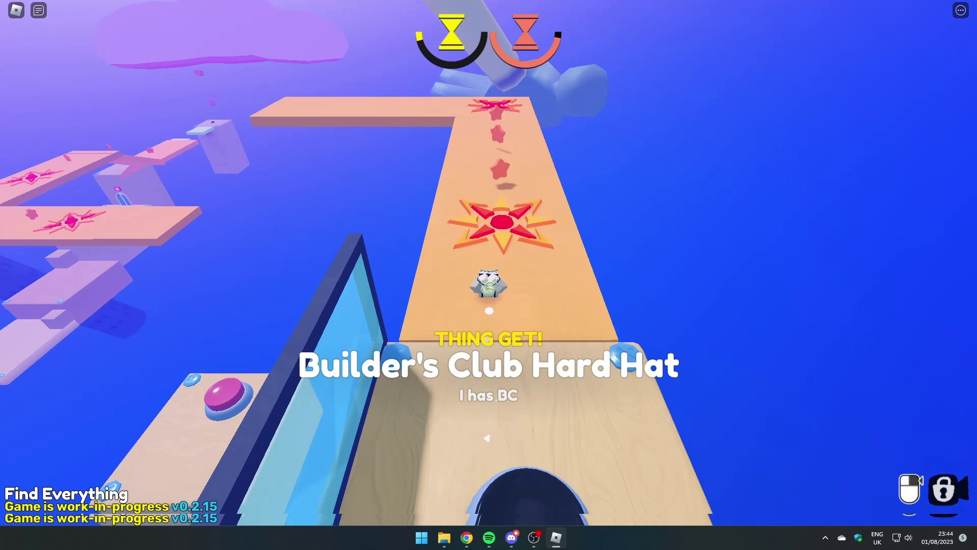
{"action": "key", "text": "w"}
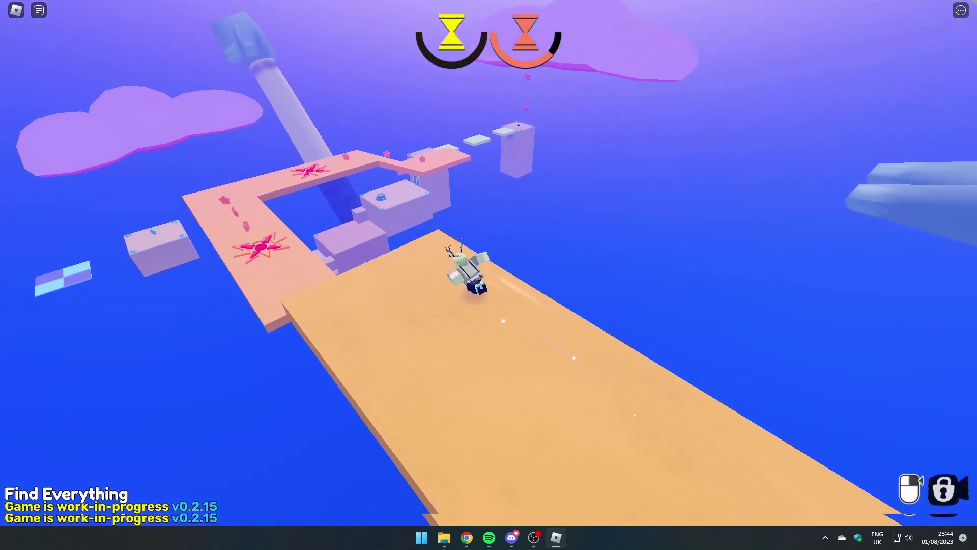
{"action": "key", "text": "space"}
{"action": "key", "text": "w"}
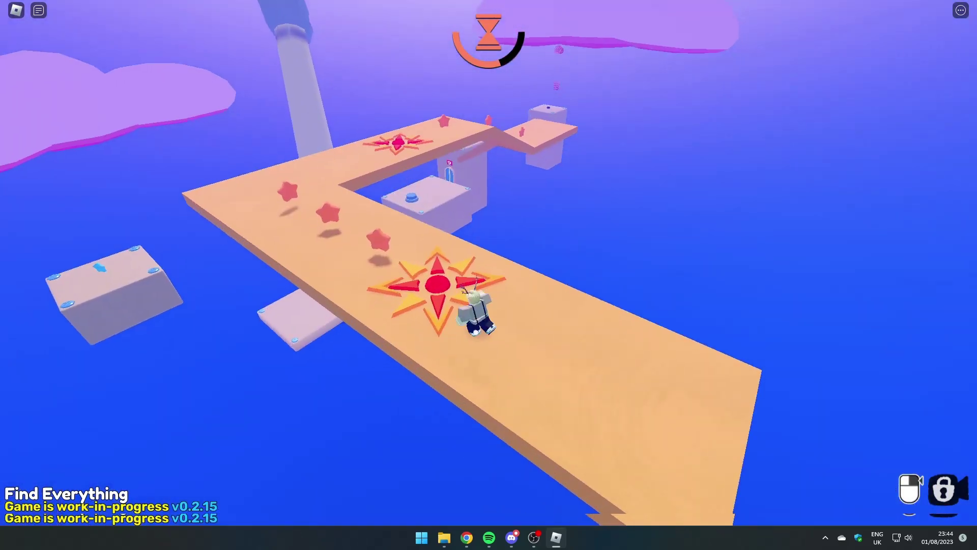
{"action": "key", "text": "w"}
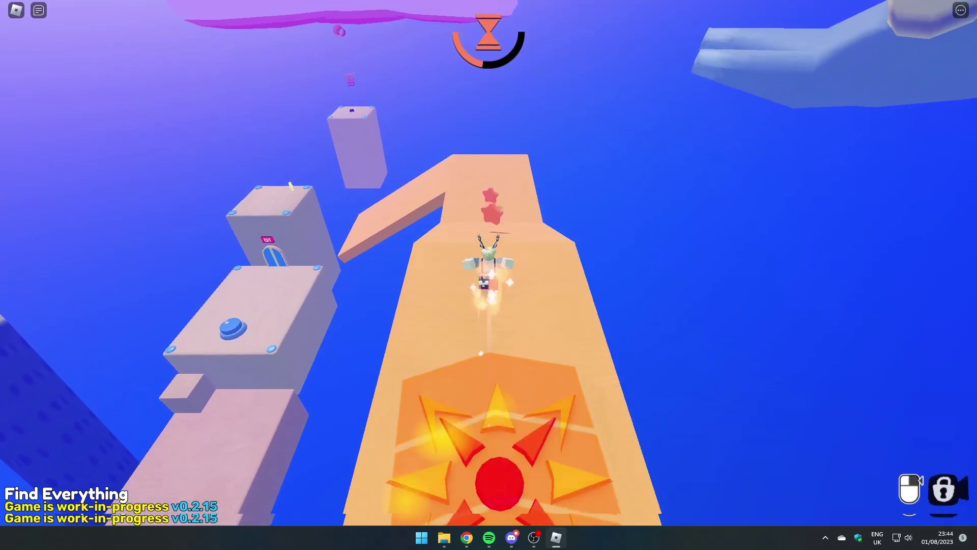
Step: Jump up the grey blocks to the tall tower top and collect the Outrageous Hard Hat
{"action": "key", "text": "w"}
{"action": "key", "text": "space"}
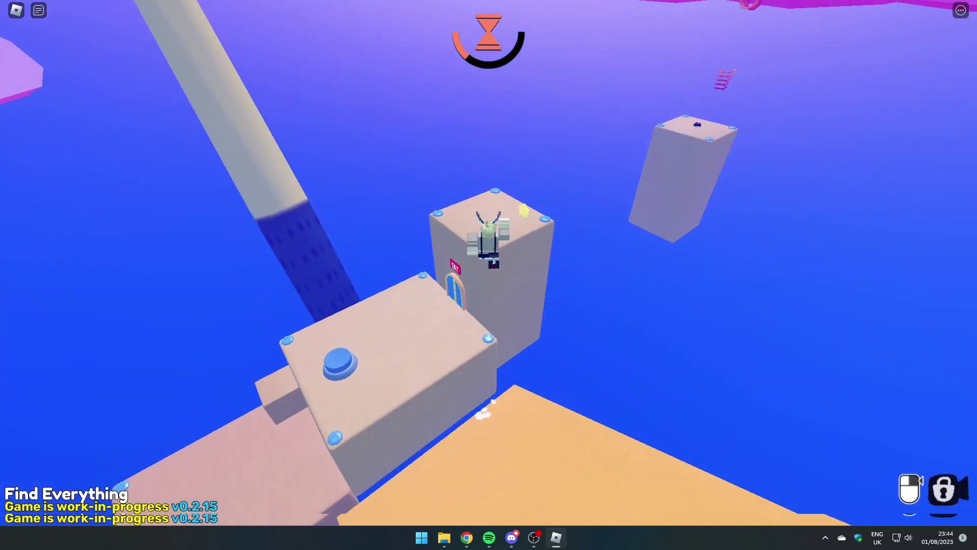
{"action": "key", "text": "w"}
{"action": "key", "text": "space"}
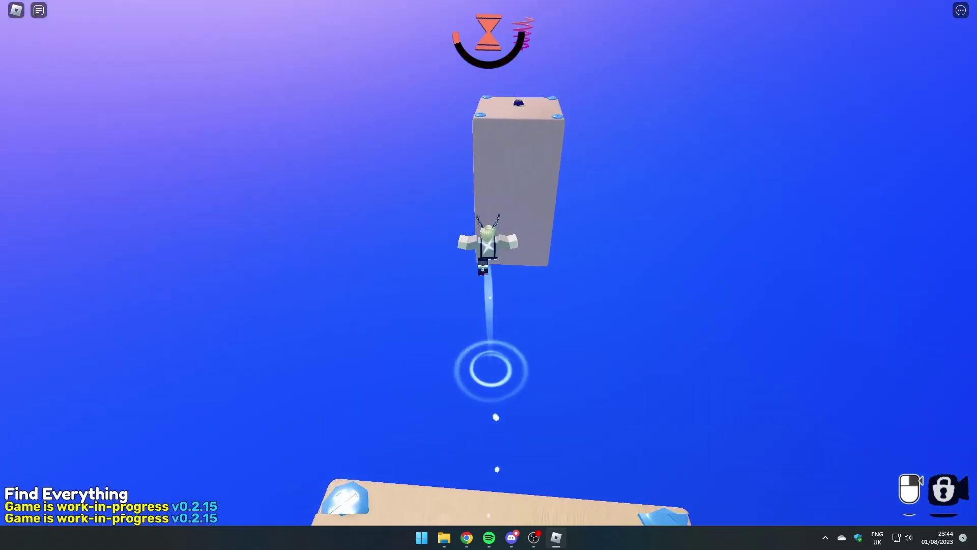
{"action": "key", "text": "w"}
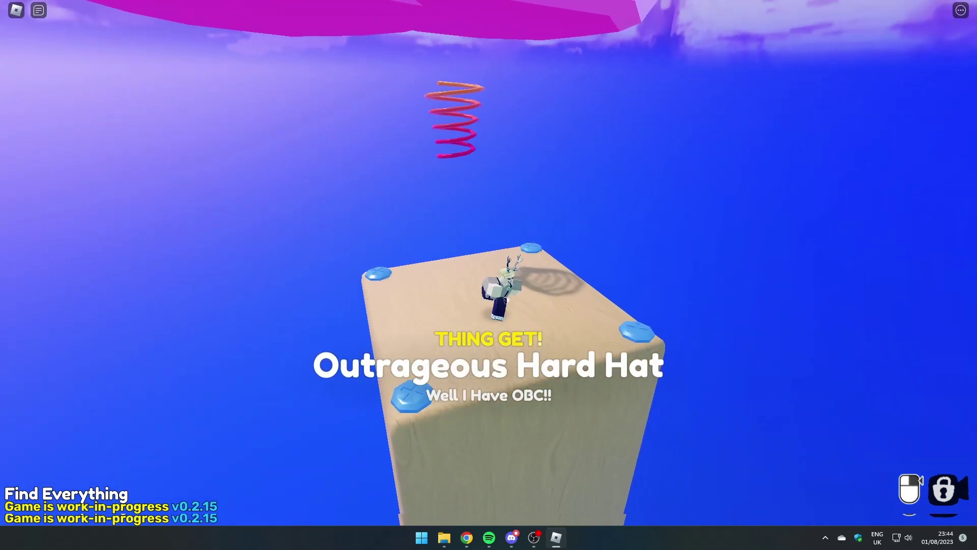
Step: Jump into the red spring atop the grey tower to launch skyward
{"action": "key", "text": "space"}
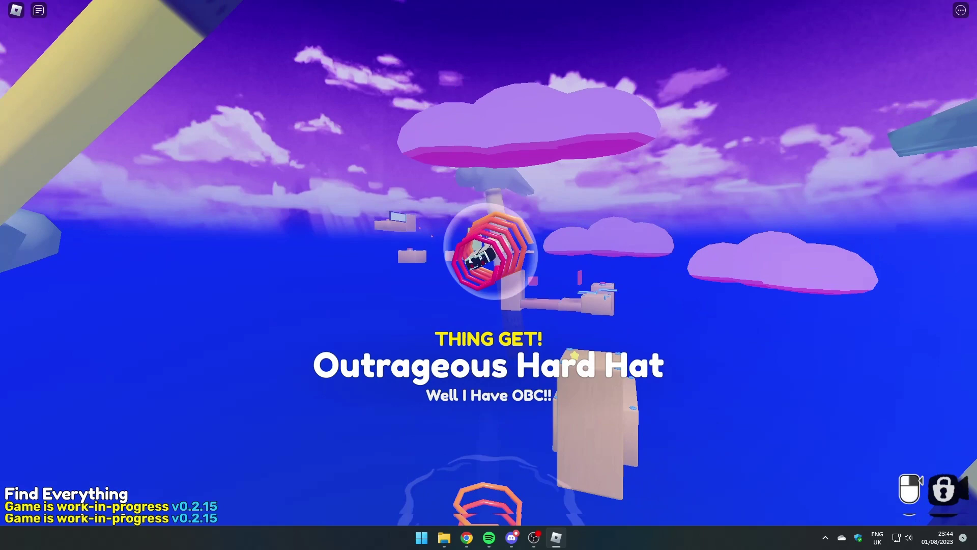